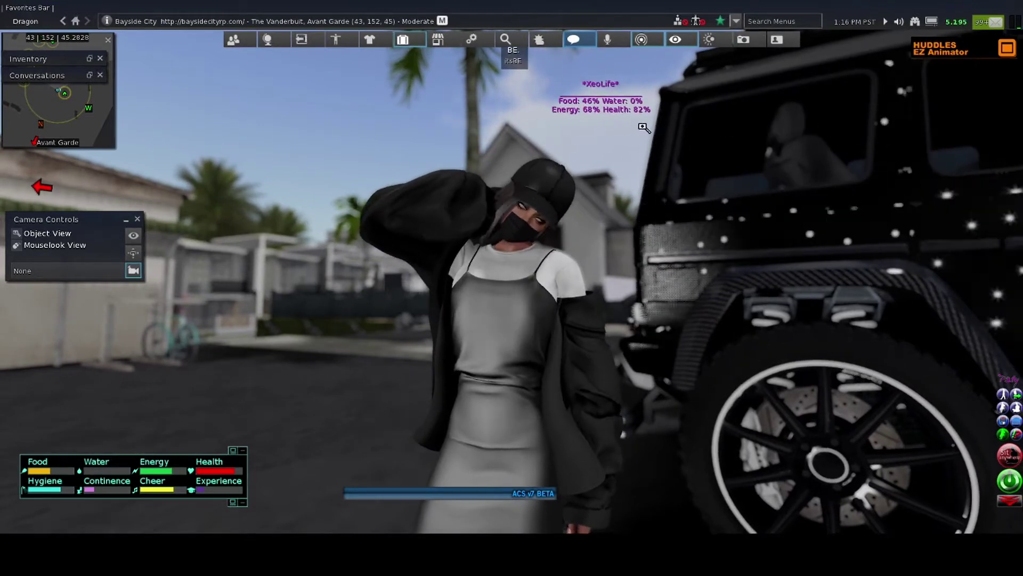
Look around the avatar and walk her beside the black Billionaire Motors G63 SUV.
left_click_drag(645, 126, 430, 152)
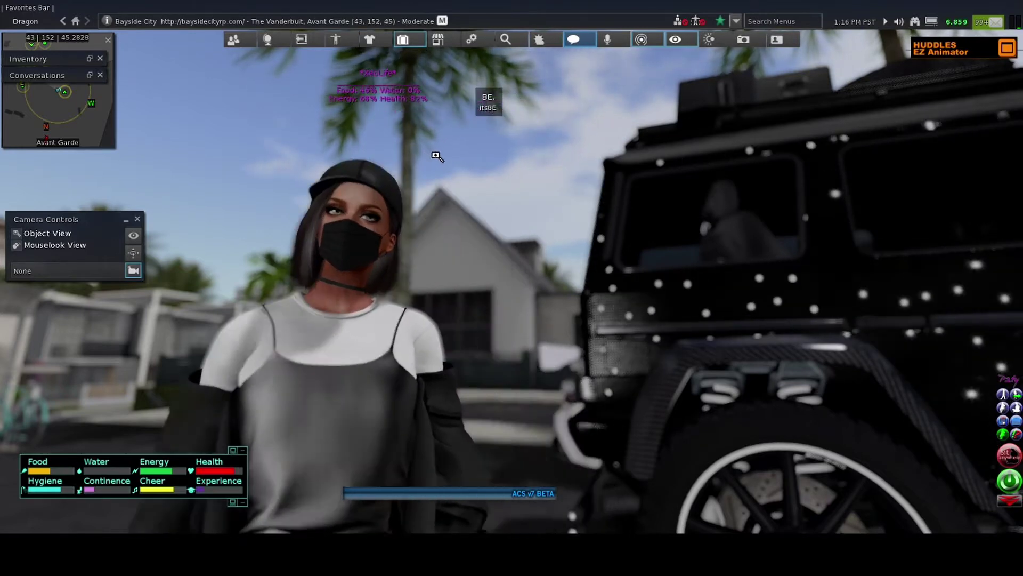
key("Escape")
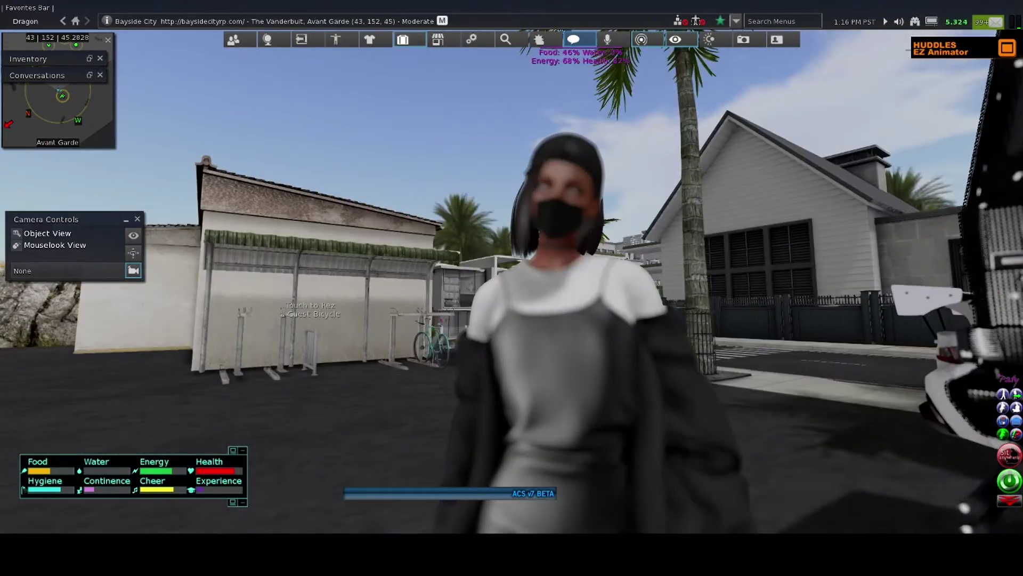
left_click_drag(662, 229, 511, 240)
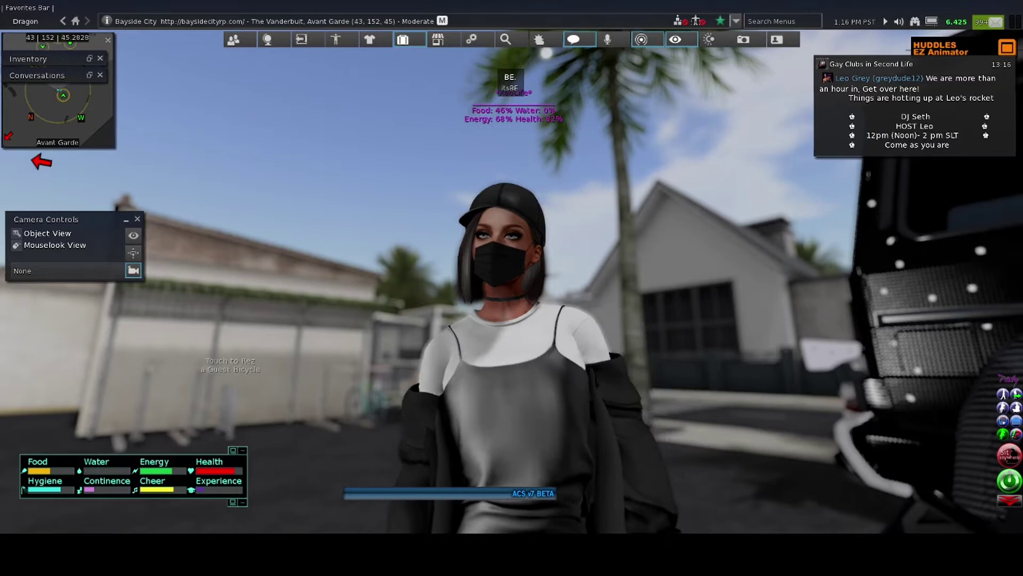
key("Up")
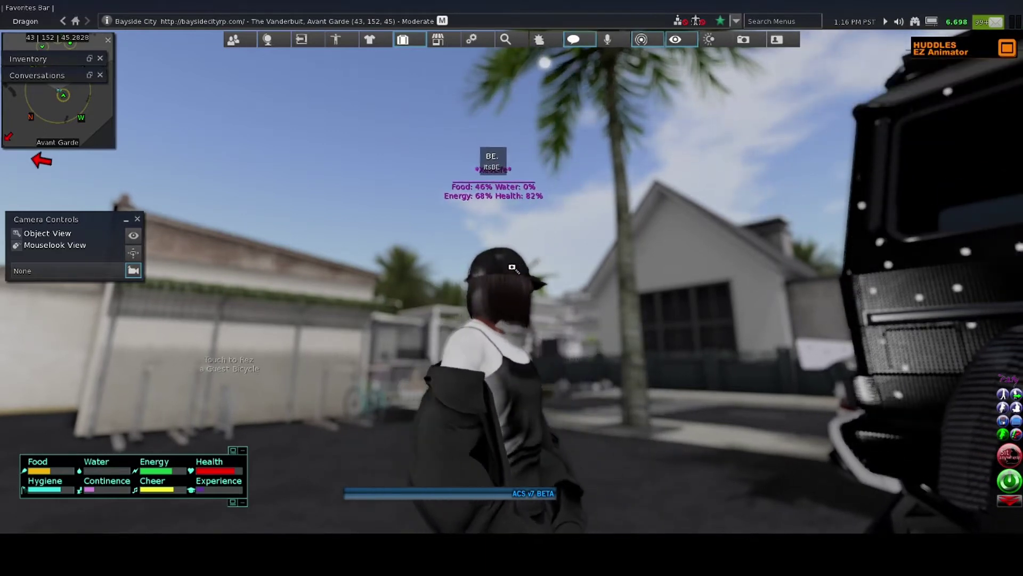
key("Down")
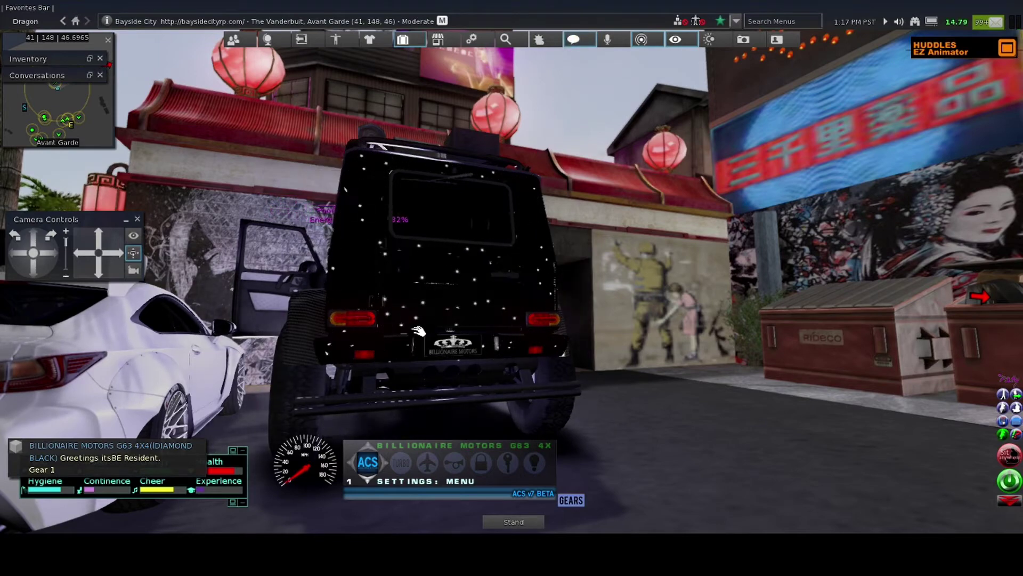
Reverse the G63 out and drive it down the street in Gear 2.
key("Down")
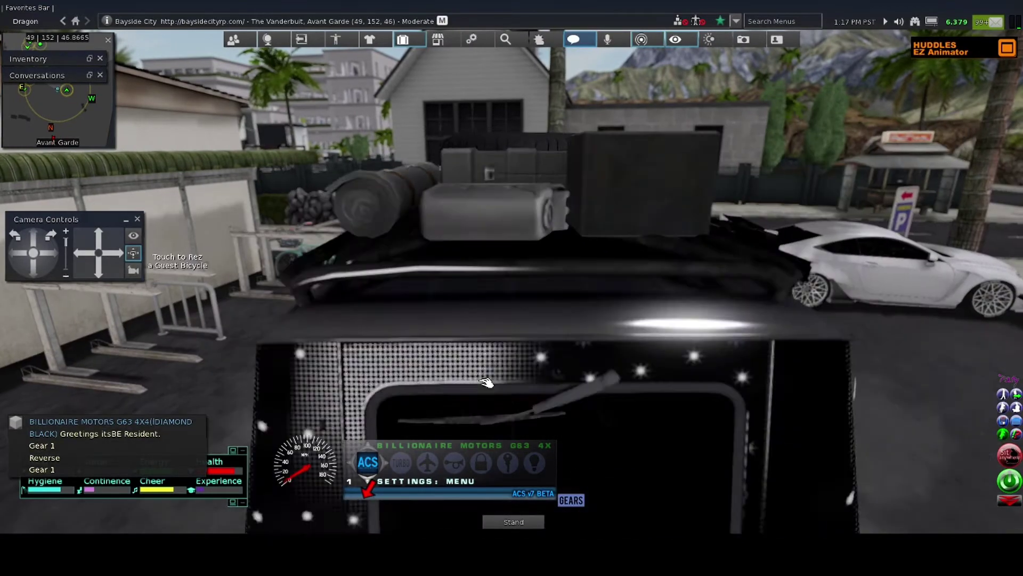
key("Up")
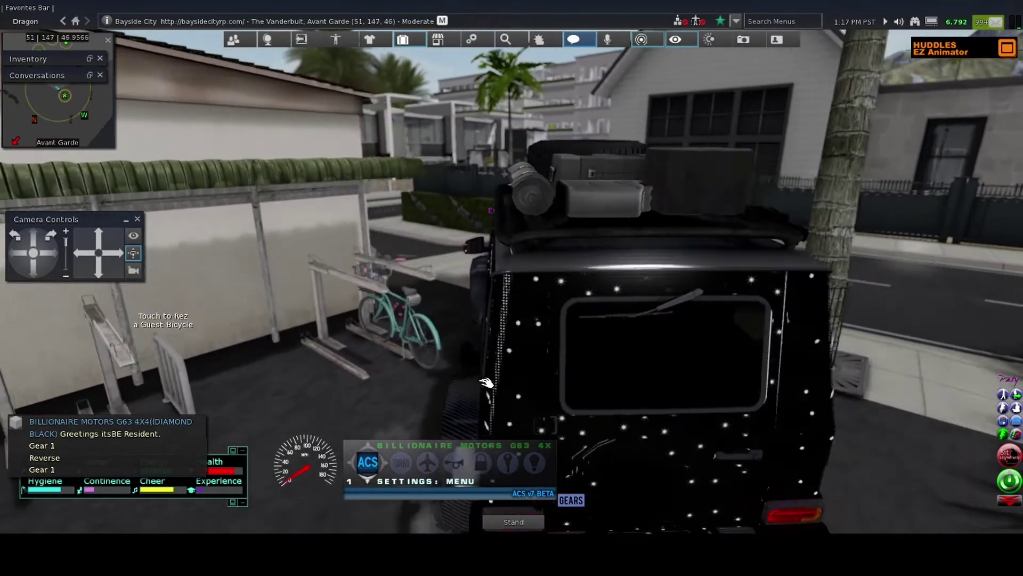
key("Up")
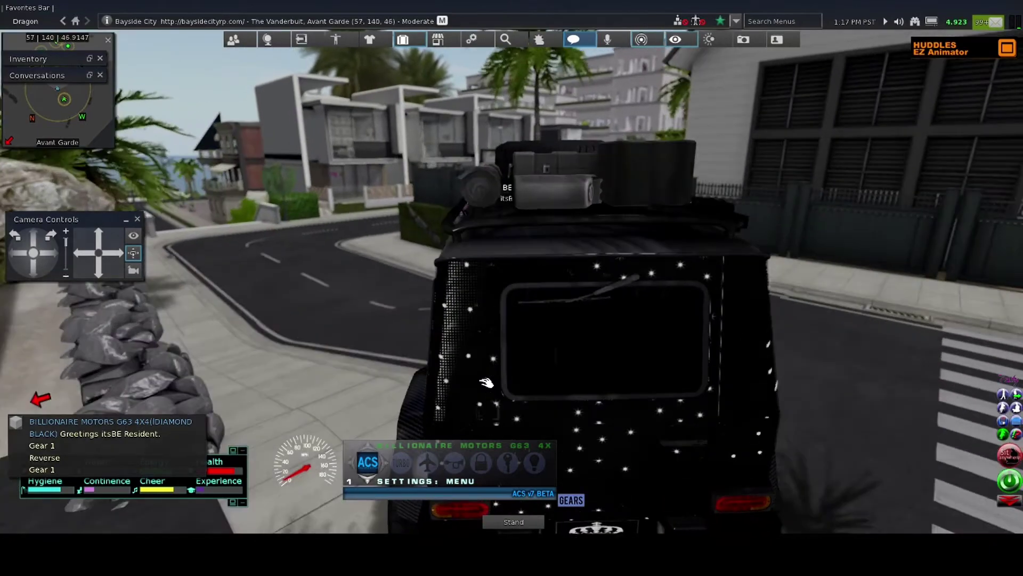
key("Up")
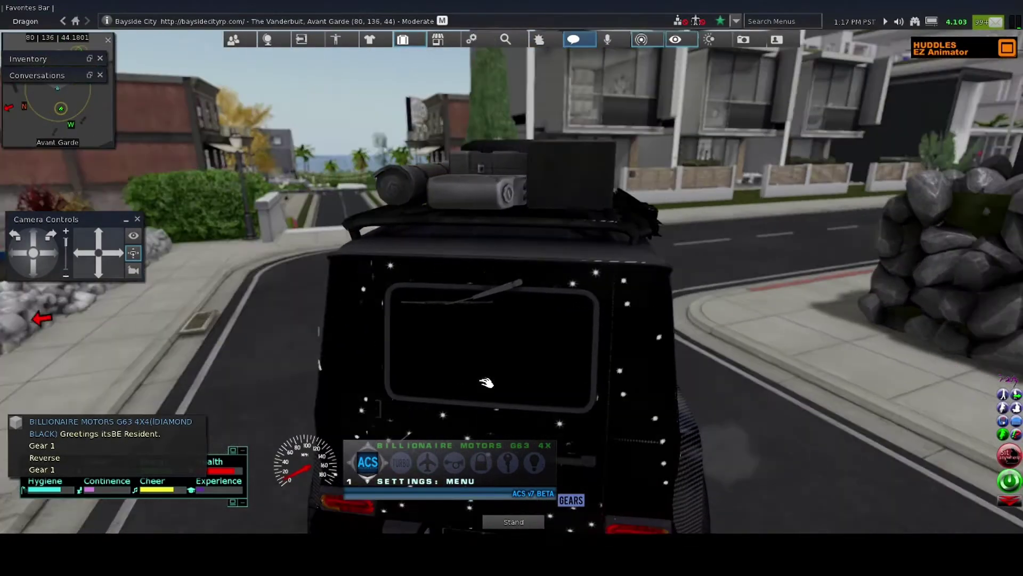
key("Up")
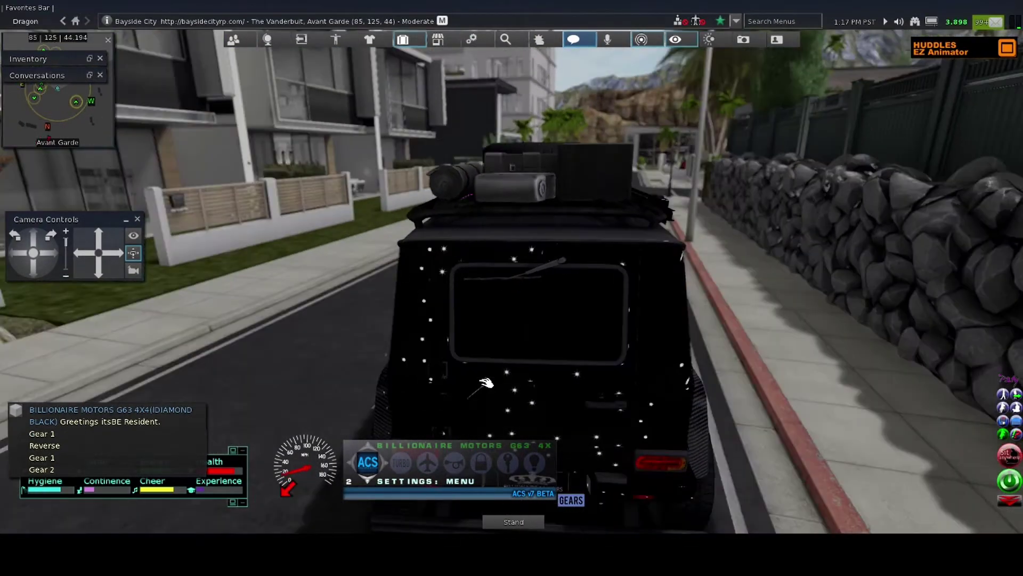
key("Up")
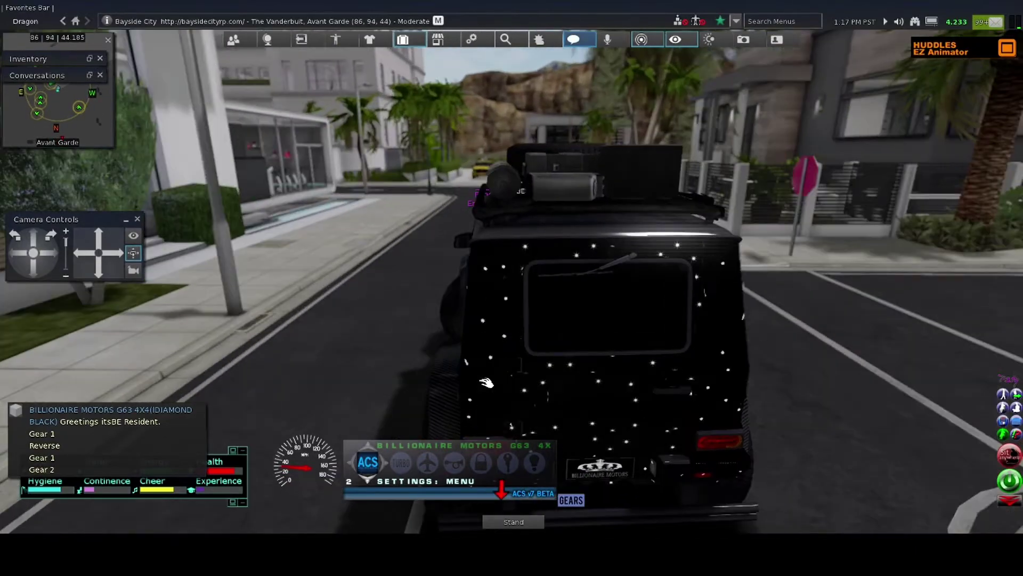
key("Up")
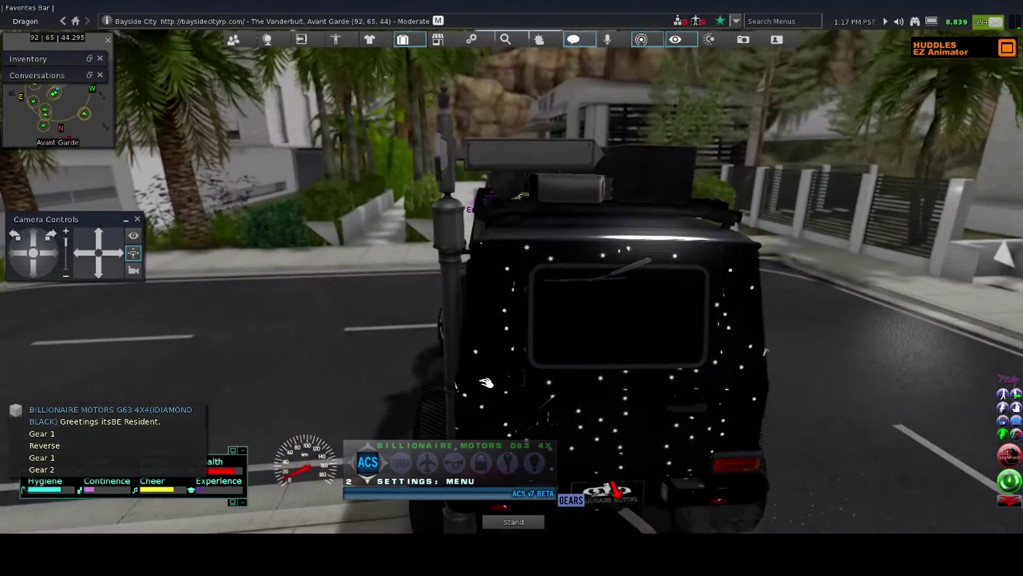
Follow the road, turn left toward the shops and pull in beside the kiosk.
left_click_drag(486, 383, 481, 384)
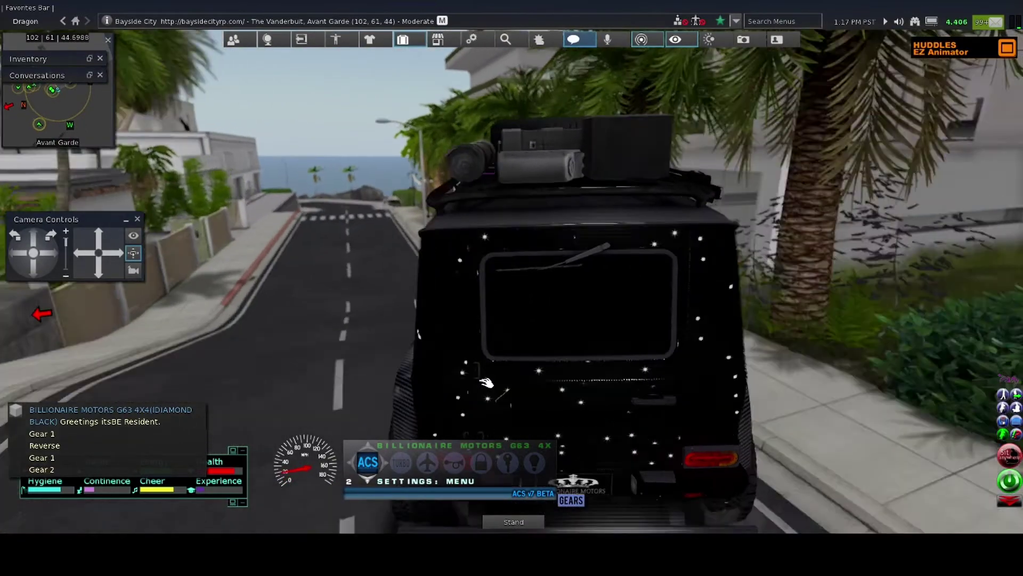
key("Up")
key("Up")
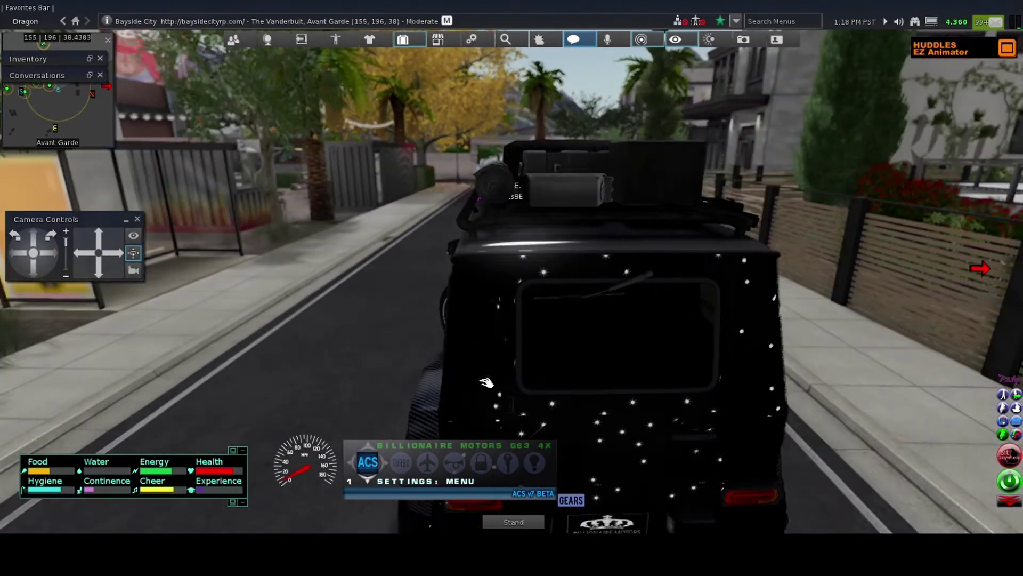
key("Up")
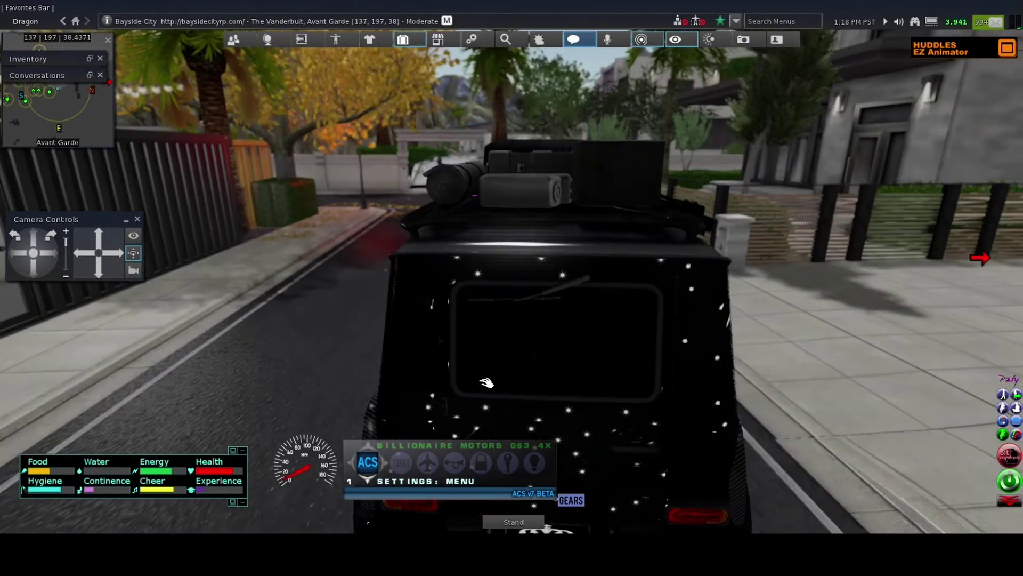
key("Up")
key("Up")
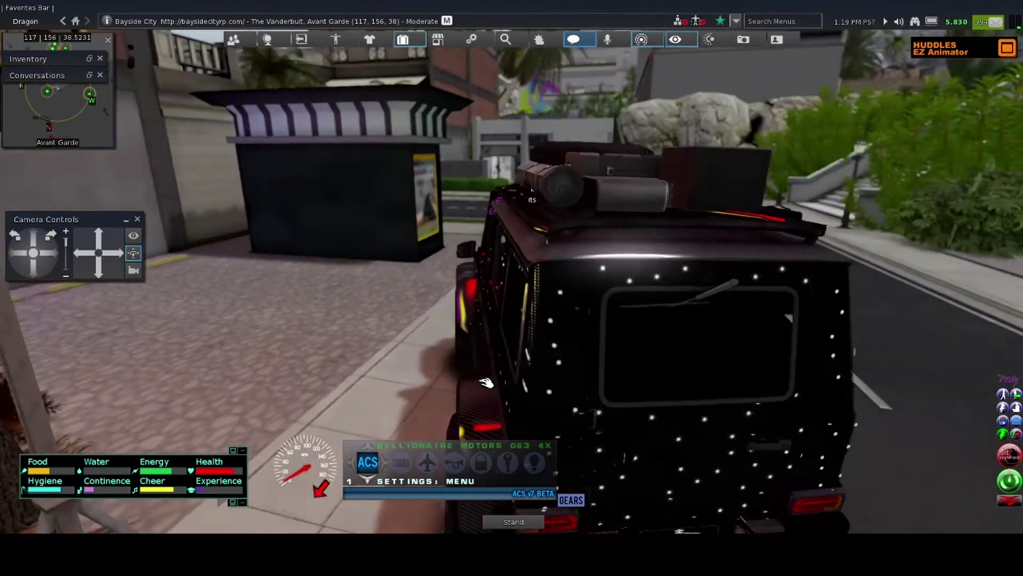
key("Left")
key("Up")
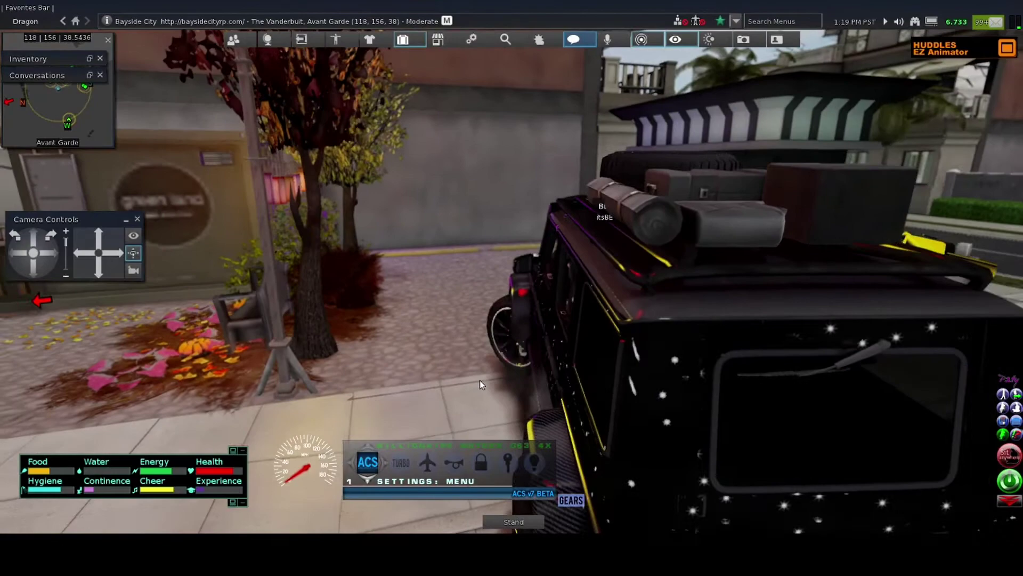
key("Up")
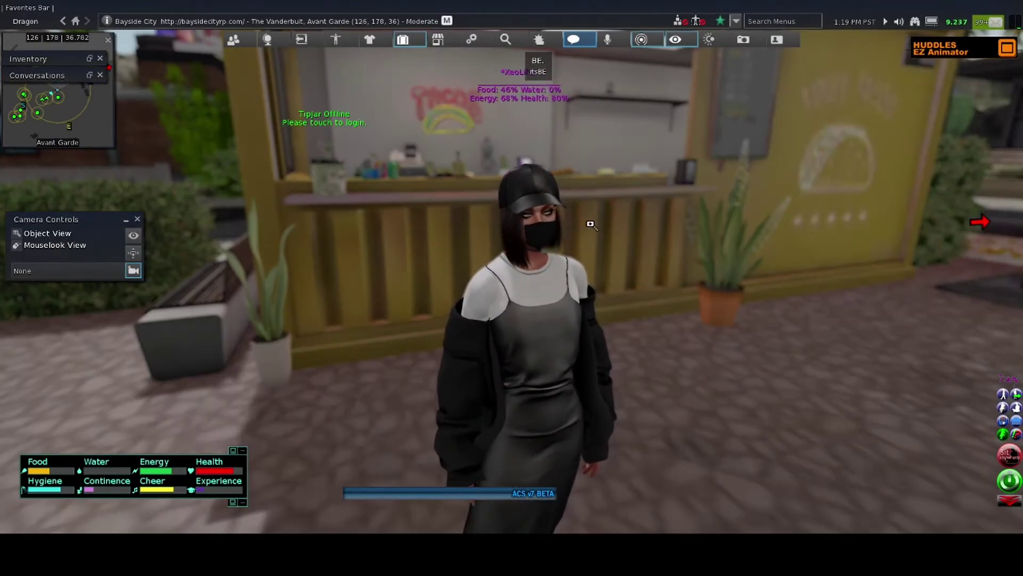
Orbit the camera in around the taco stand to see the counter's food platters up close.
left_click_drag(590, 224, 480, 240)
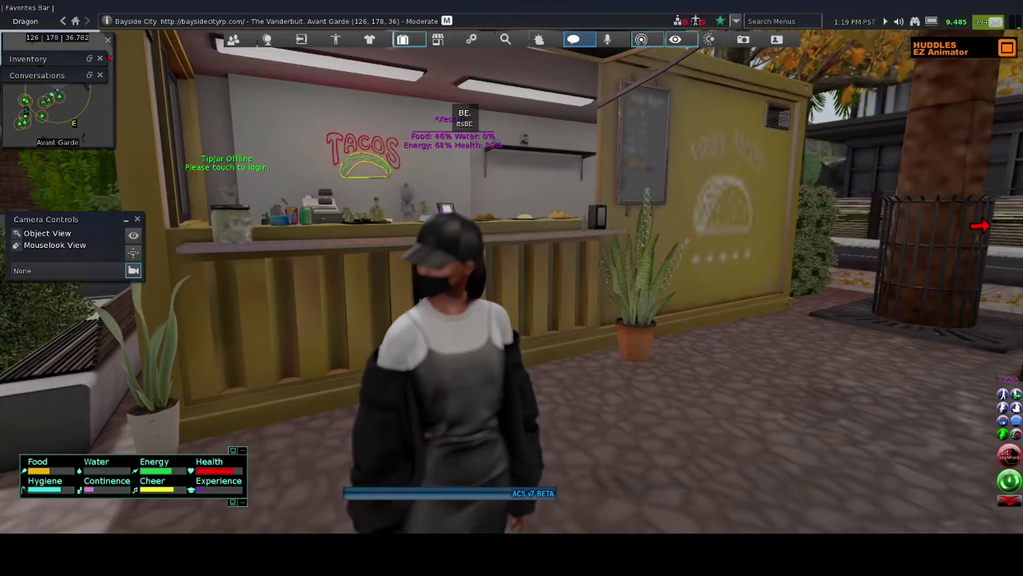
scroll(512, 288, "down", 2)
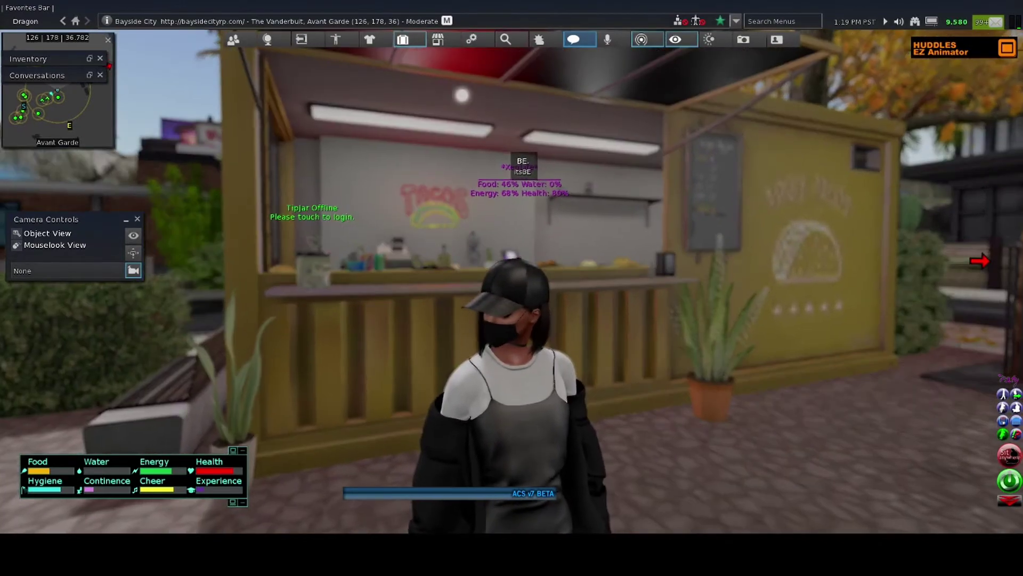
left_click_drag(560, 240, 448, 256)
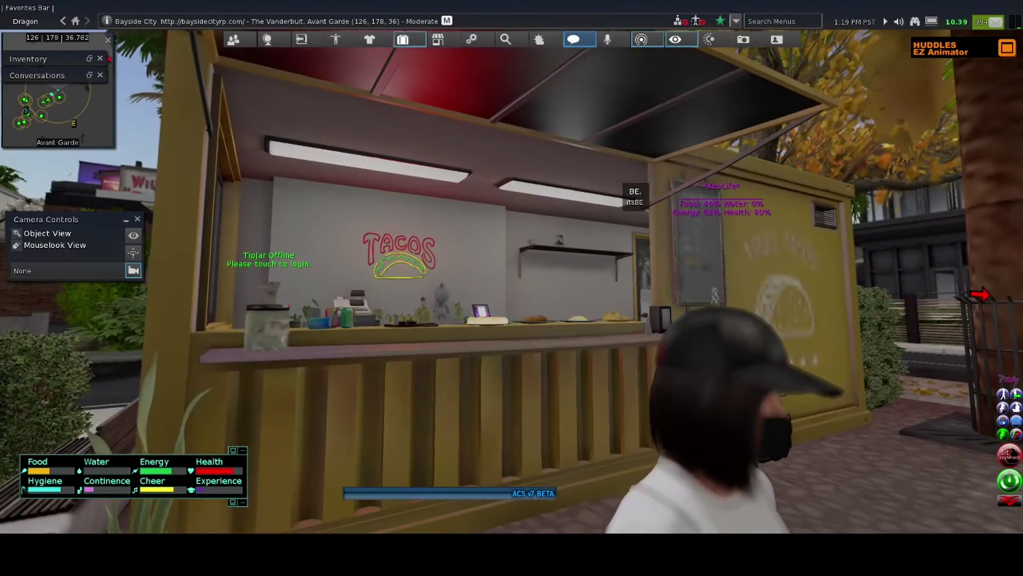
left_click_drag(560, 240, 480, 256)
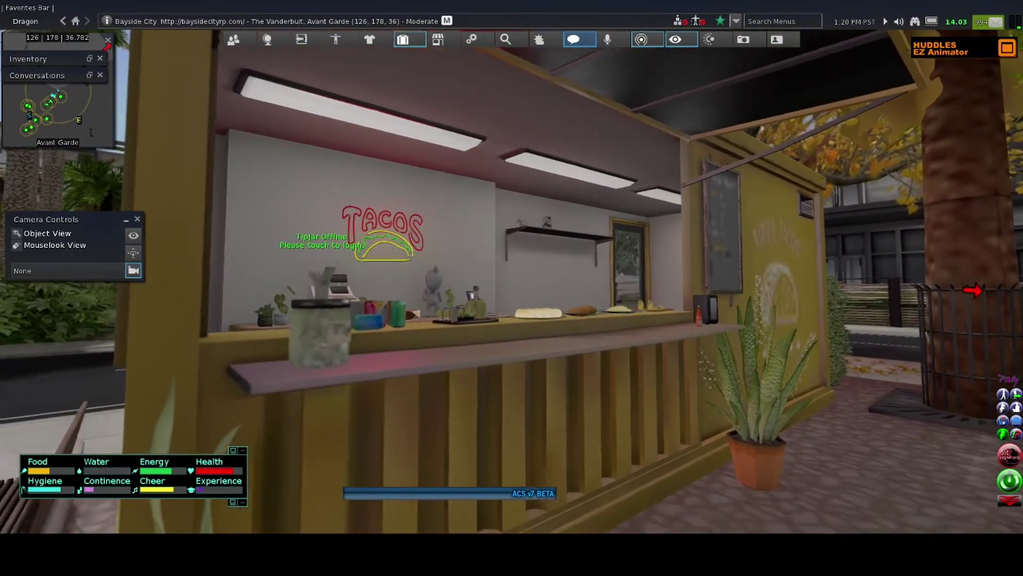
left_click_drag(512, 288, 481, 240)
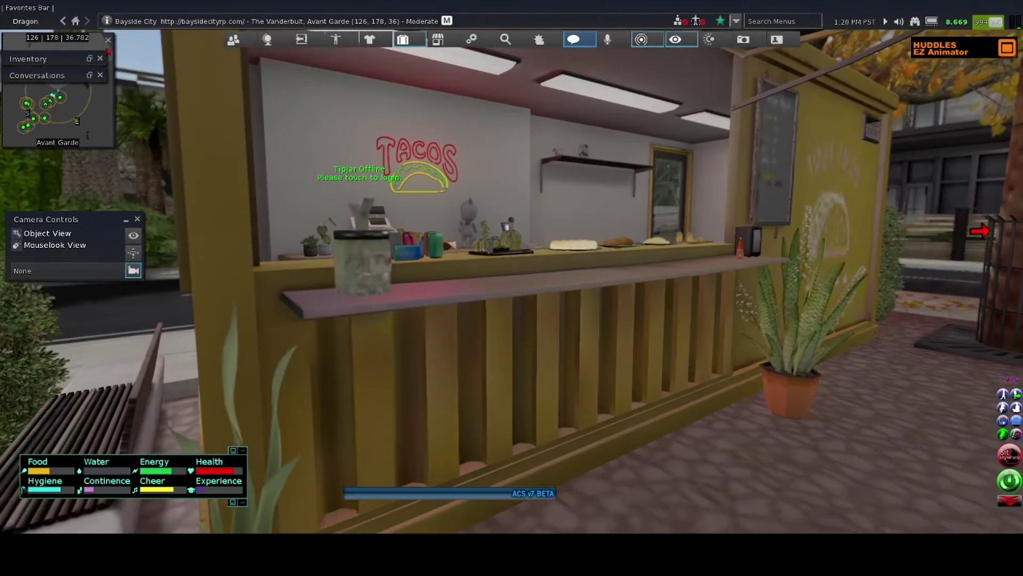
left_click_drag(513, 288, 480, 255)
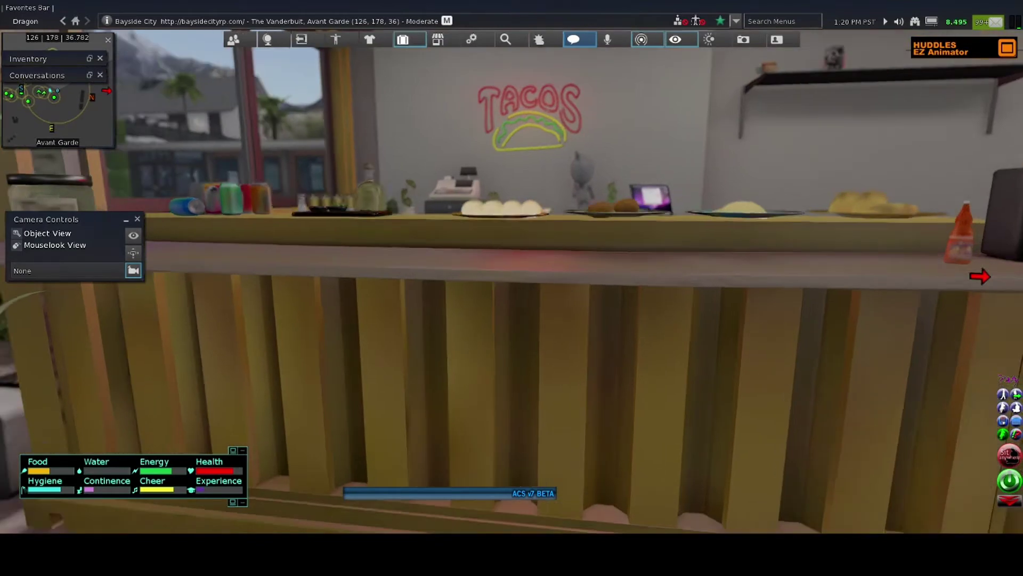
left_click_drag(512, 288, 512, 240)
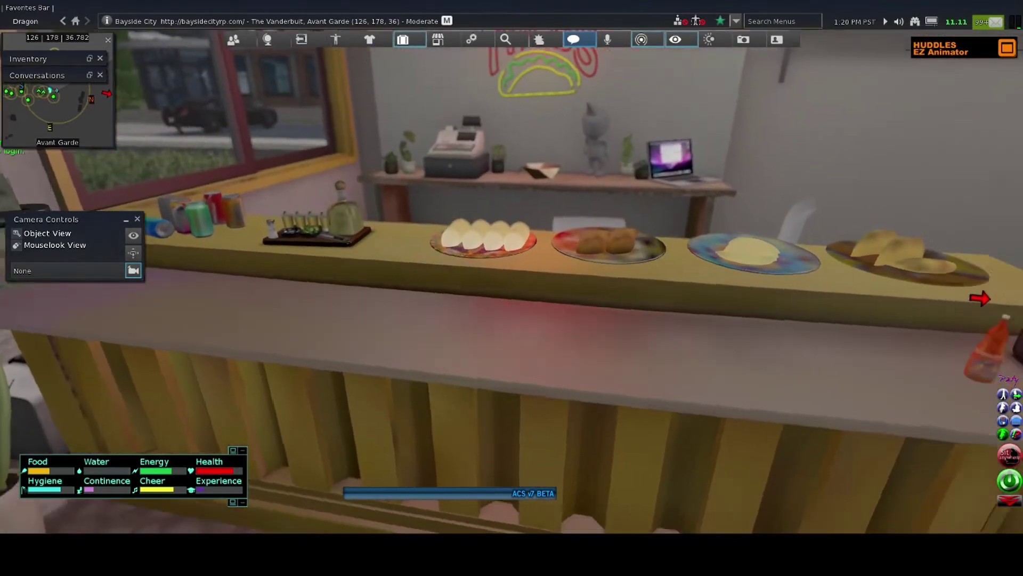
left_click_drag(512, 288, 512, 267)
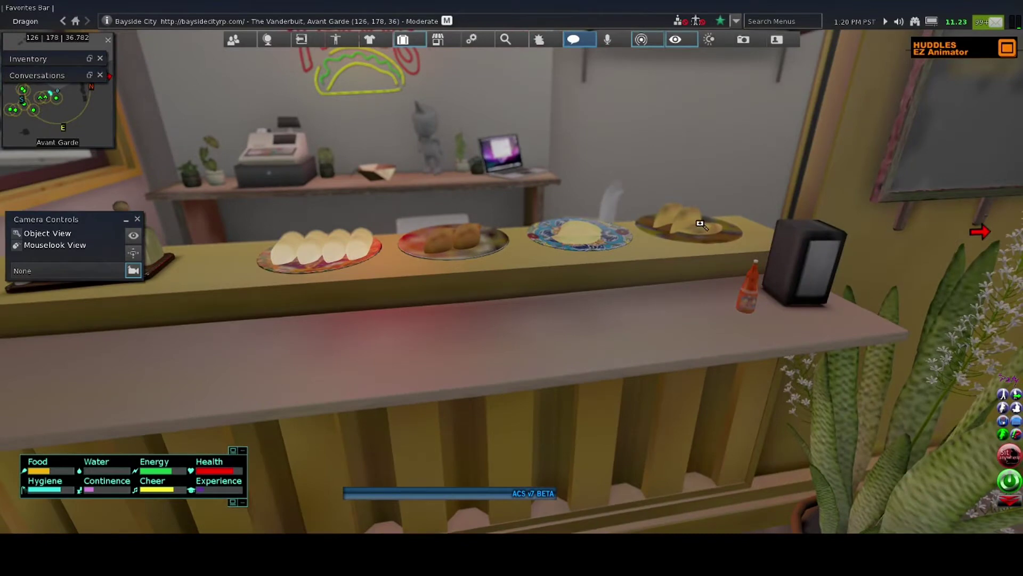
left_click_drag(702, 223, 656, 224)
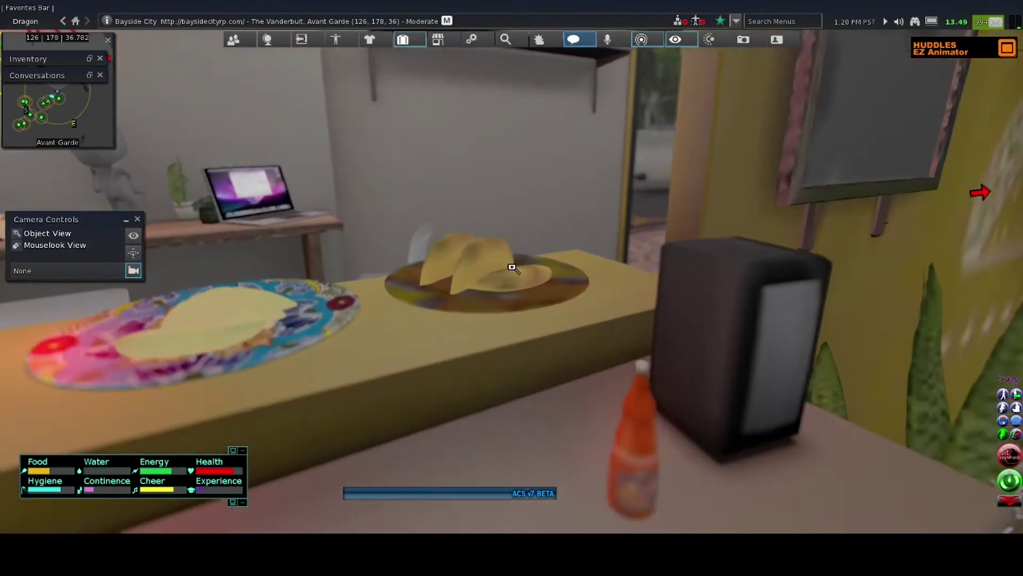
Pay L$35 for the Vegetarian Taco and minimize the Inventory window.
left_click(343, 308)
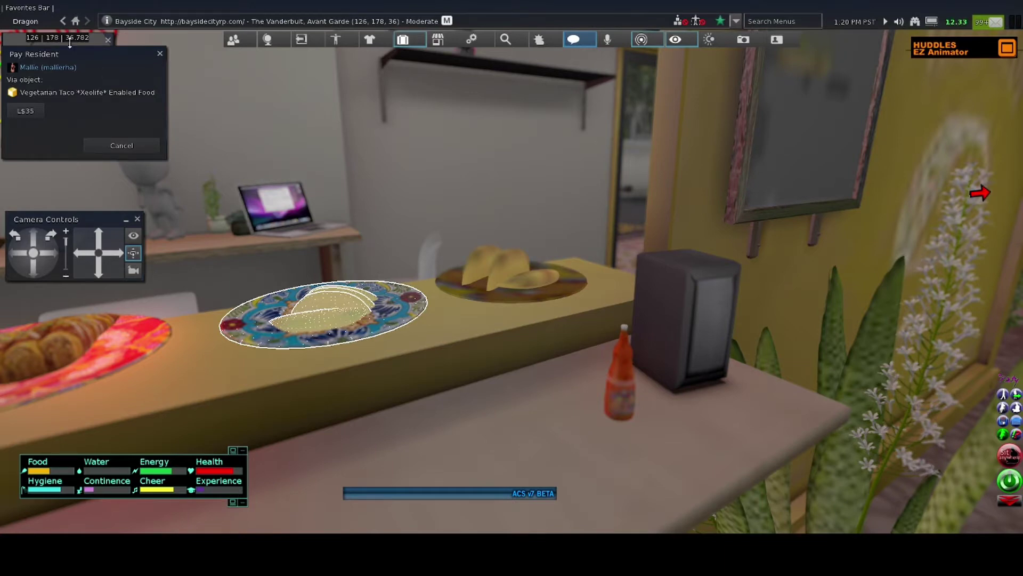
left_click(32, 111)
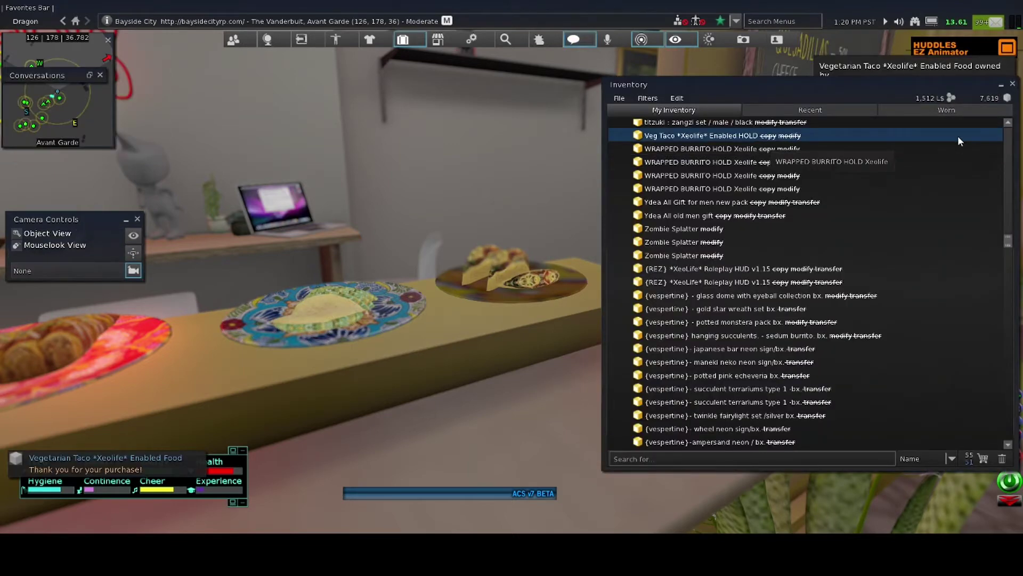
left_click(1001, 85)
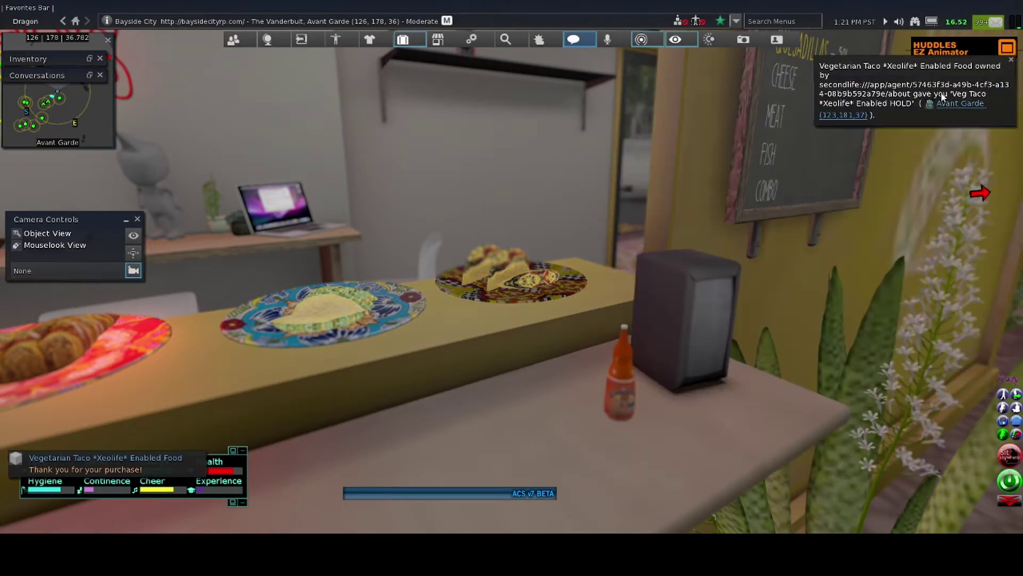
Reset the camera and walk toward the taco stand, viewing it from a low side angle.
key("Escape")
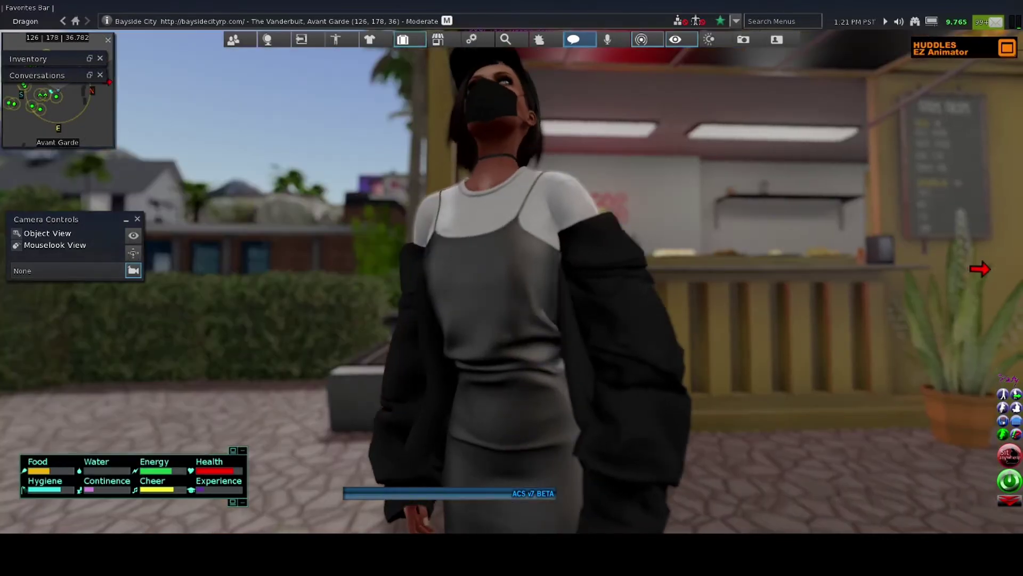
key("Up")
key("Up")
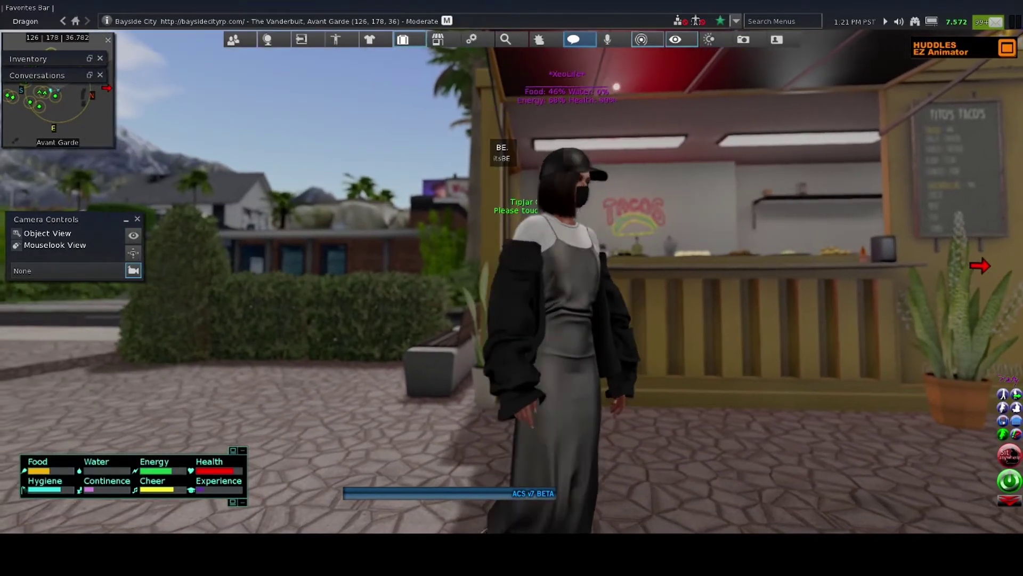
key("Up")
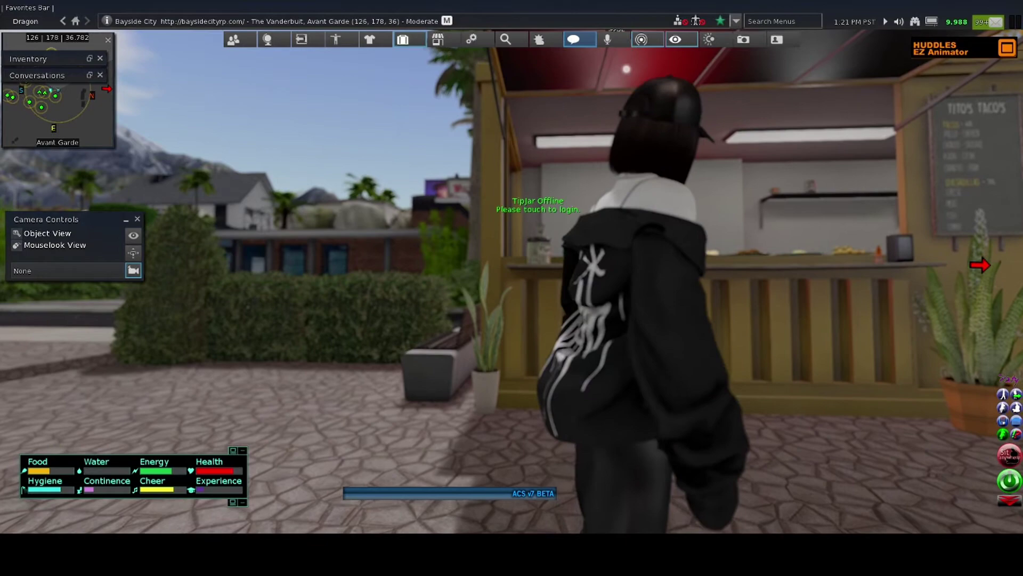
left_click_drag(512, 320, 400, 360)
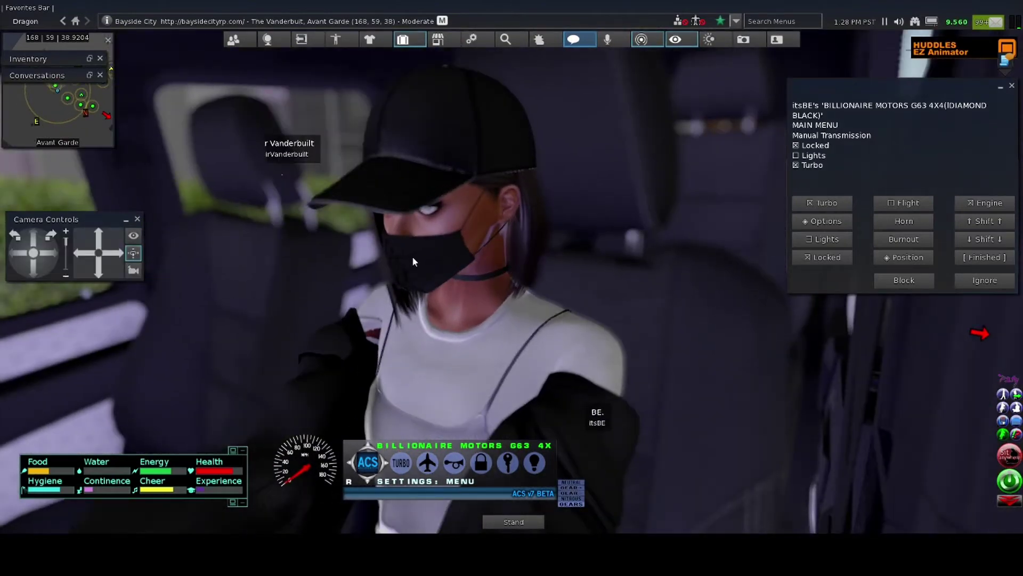
Bring up the face mask's options and walk down the pier stairs.
right_click(414, 260)
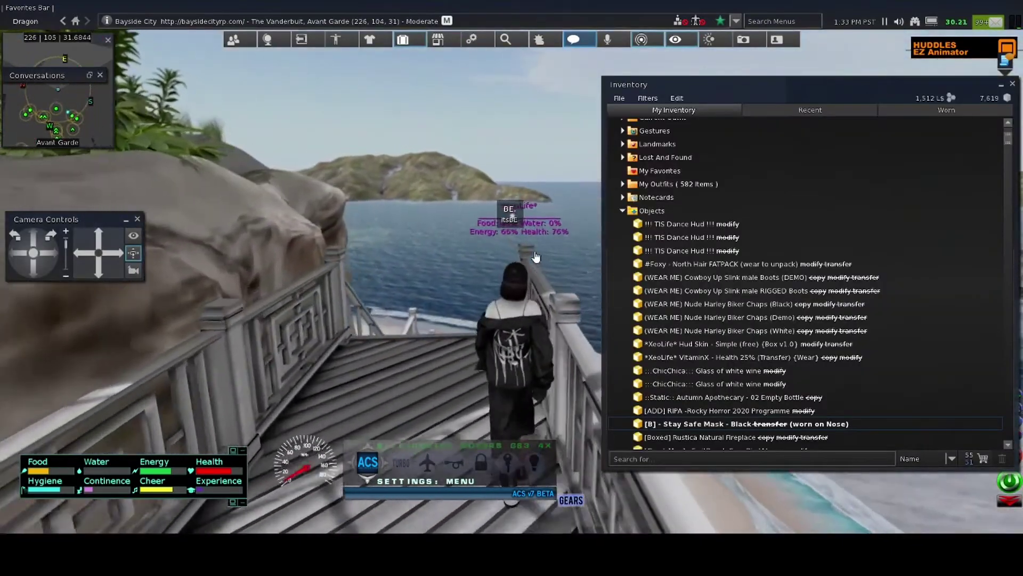
key("Up")
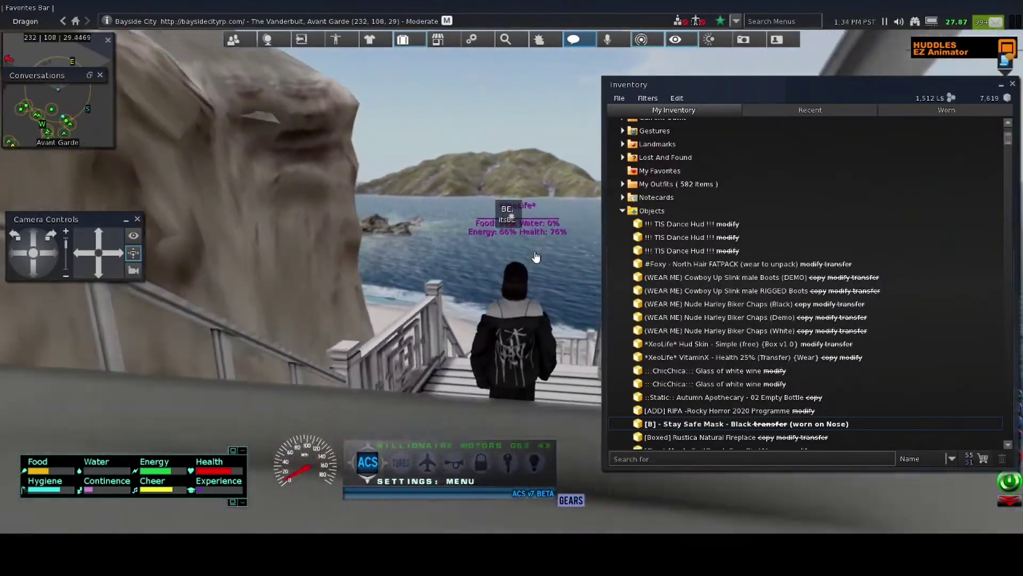
key("Up")
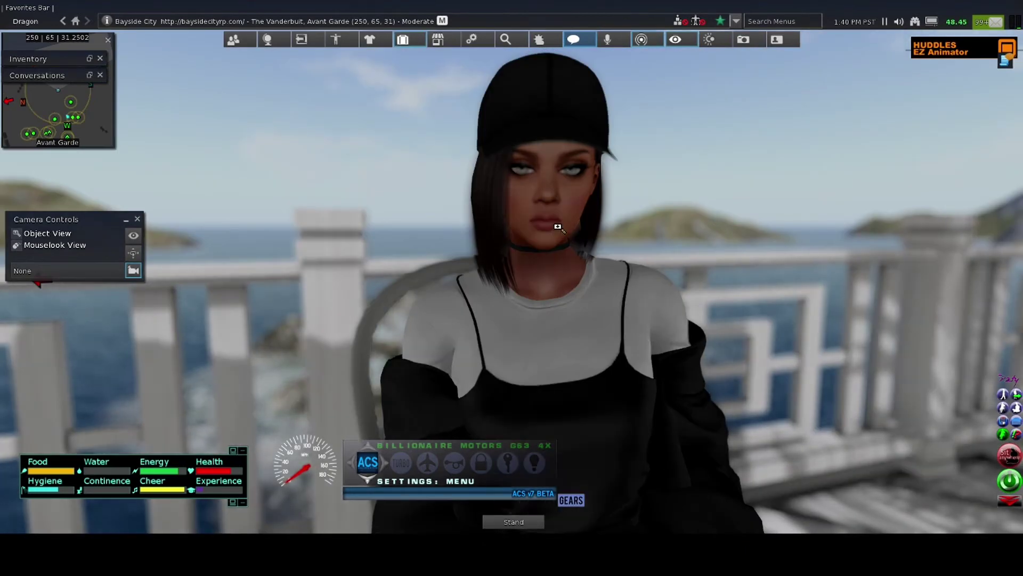
left_click_drag(593, 307, 512, 240)
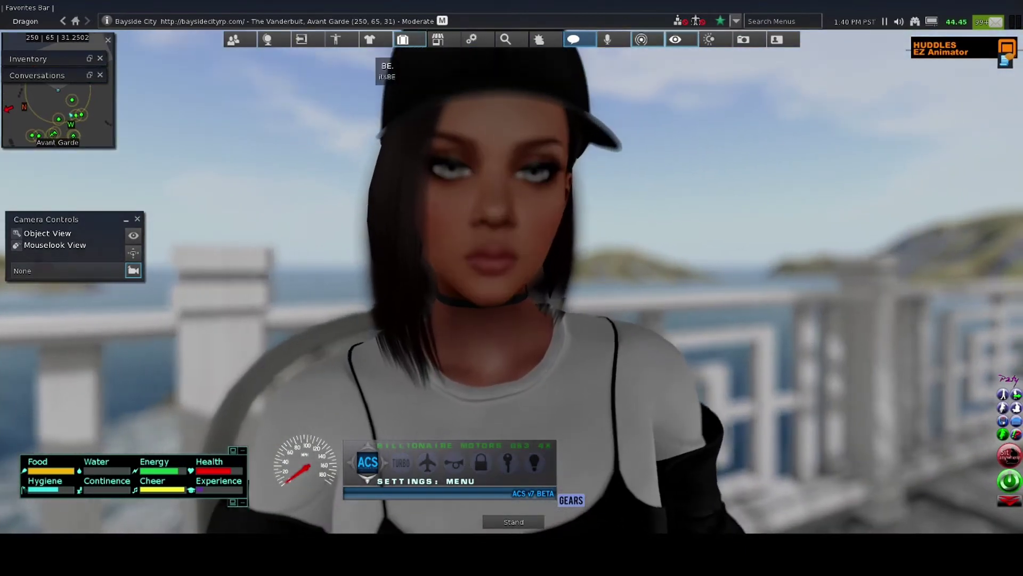
scroll(511, 240, "down", 2)
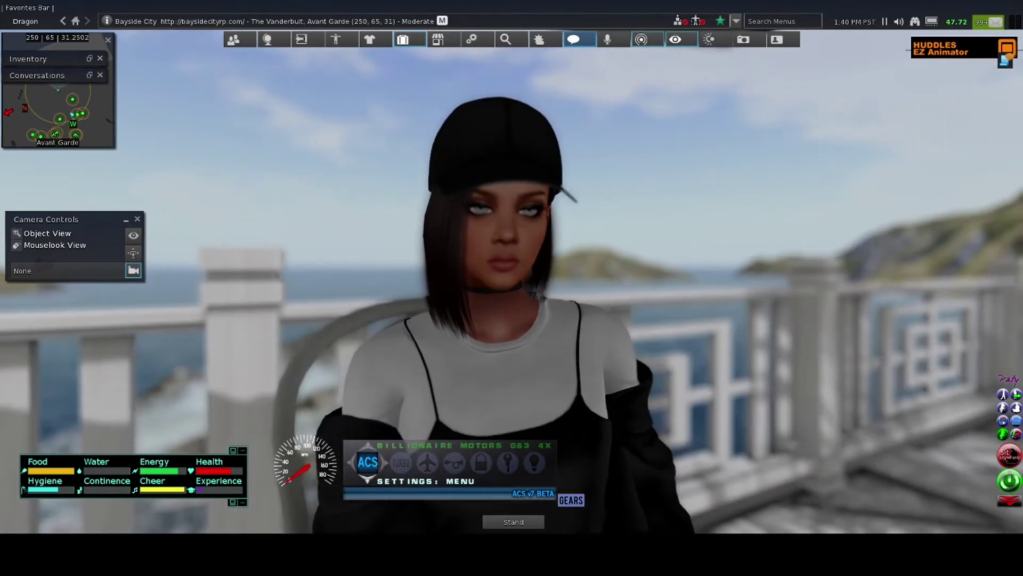
left_click_drag(560, 288, 647, 314)
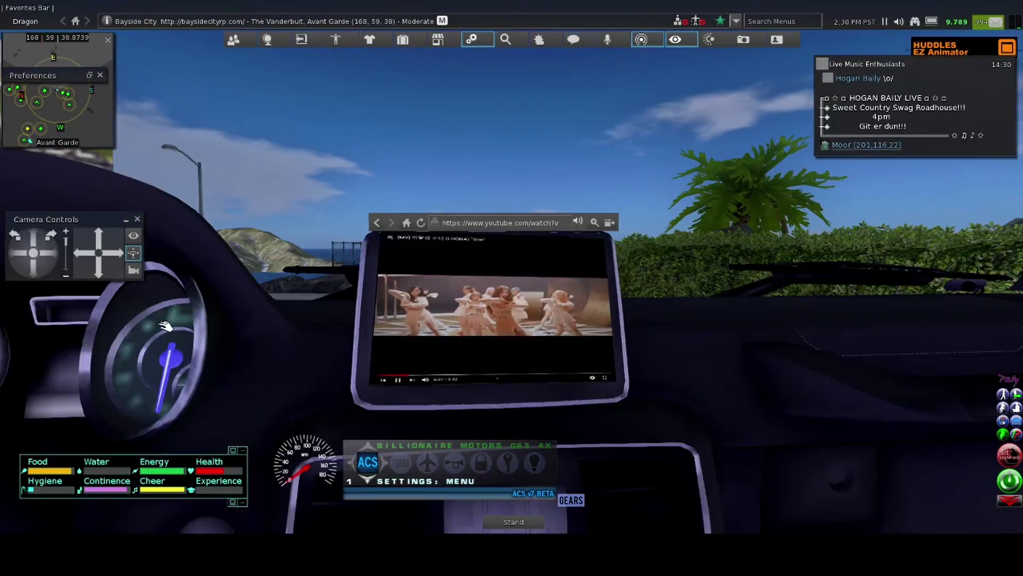
Zoom the camera onto the dashboard video and take out the Fruit Infused Strawberry Soda Water.
left_click(134, 270)
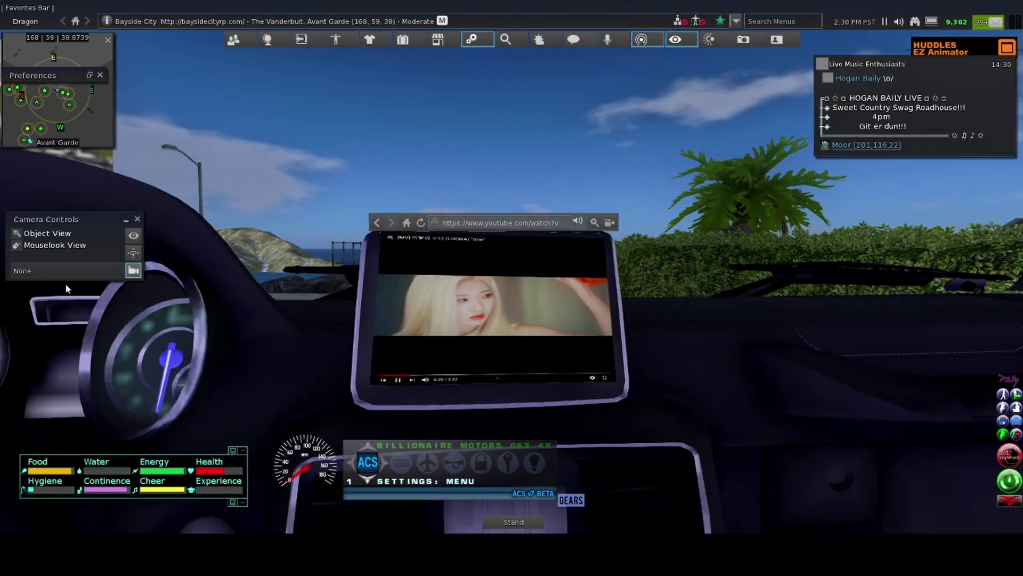
left_click(47, 233)
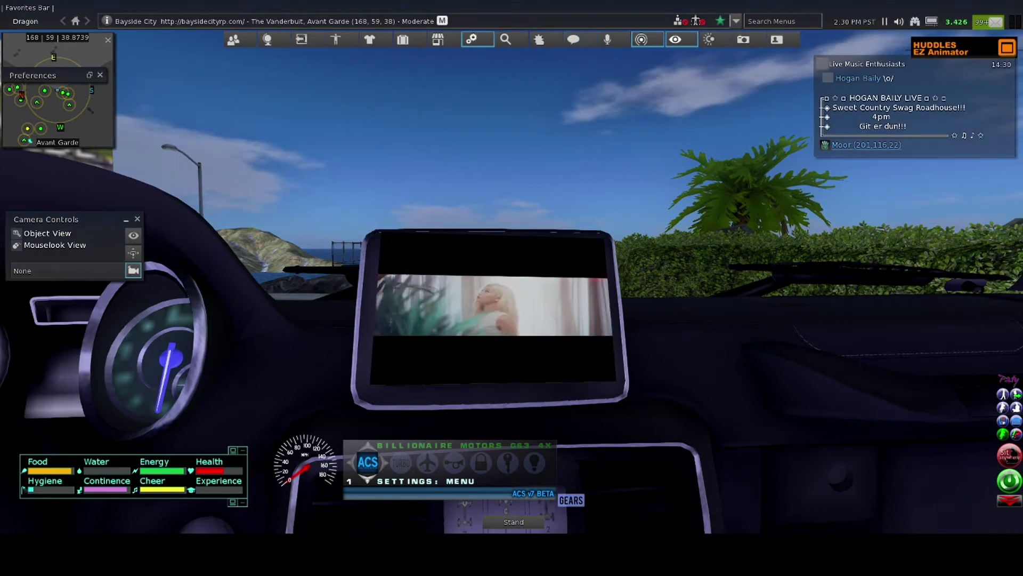
left_click(488, 308)
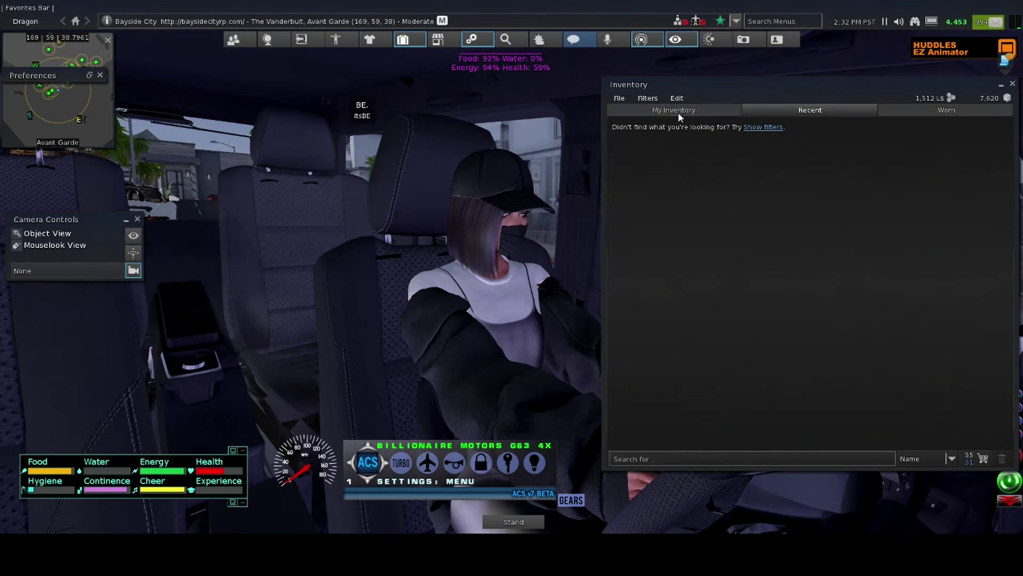
left_click(693, 110)
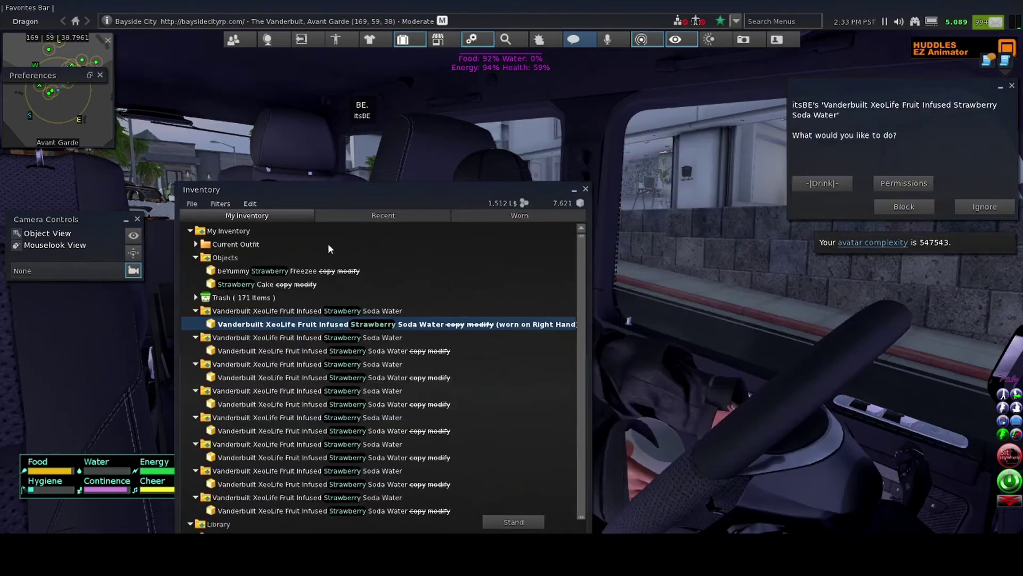
left_click_drag(656, 84, 151, 193)
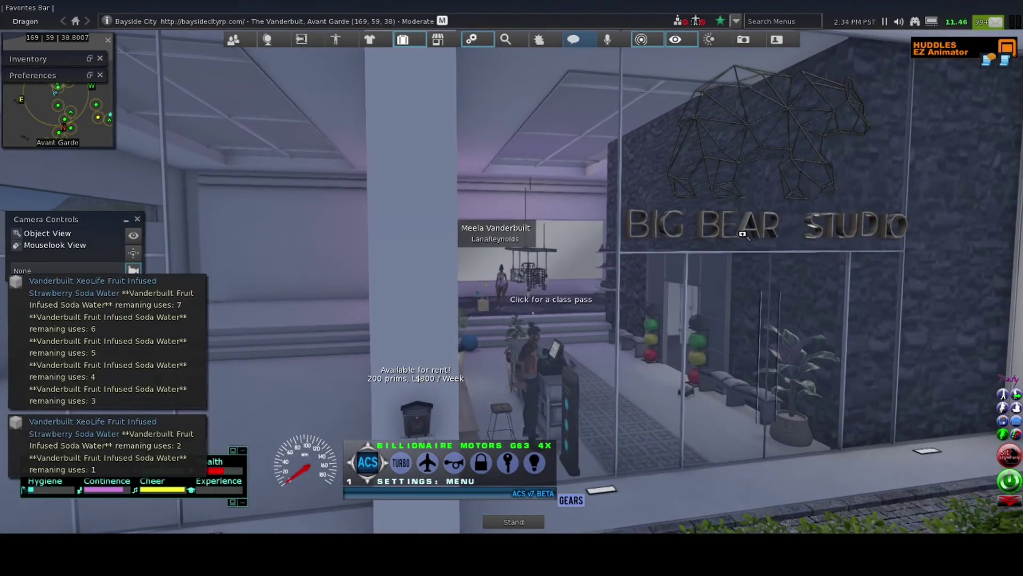
Orbit over Big Bear Studio to view its sign and the neighbouring building.
left_click_drag(743, 234, 560, 264)
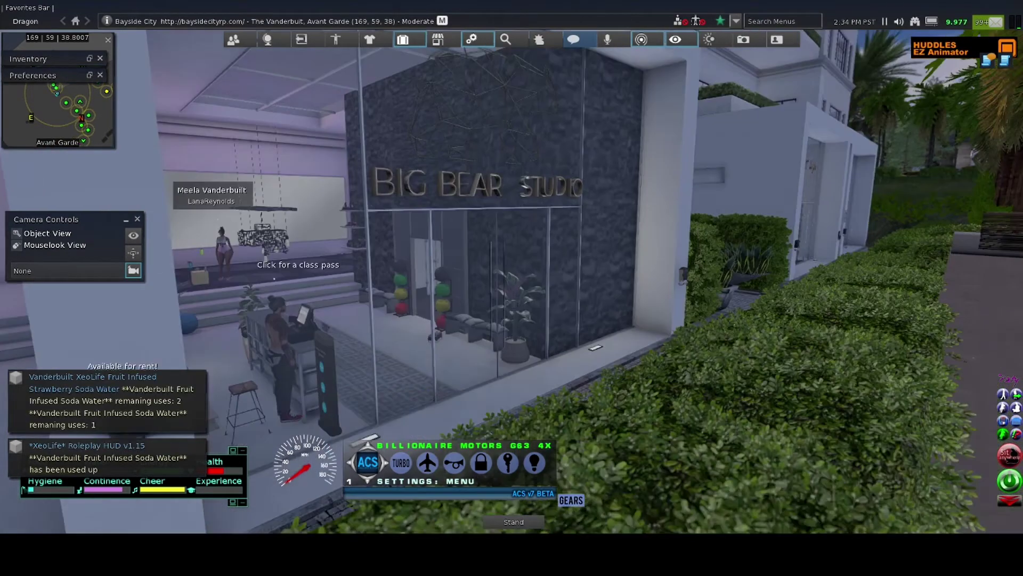
left_click_drag(512, 263, 282, 319)
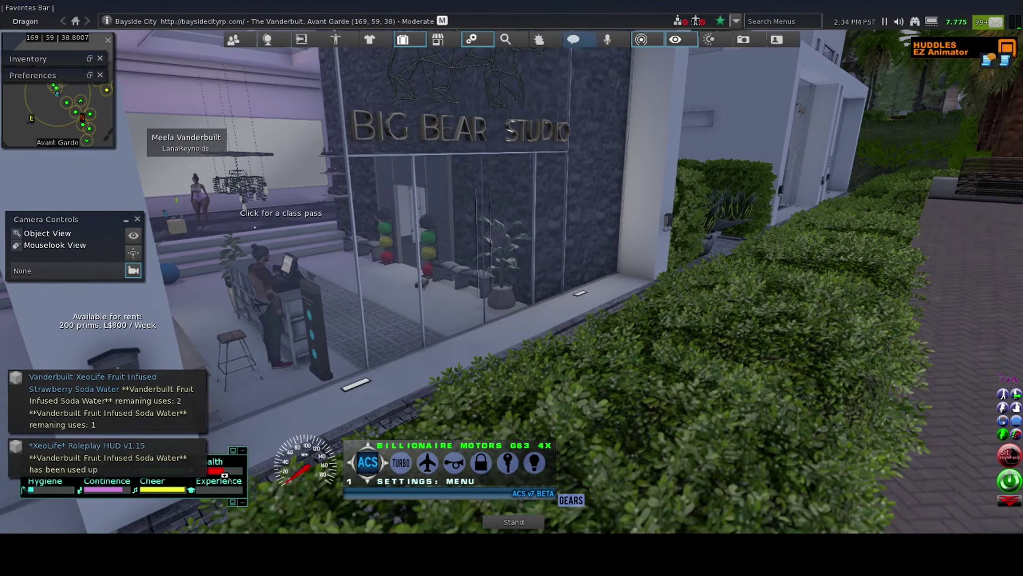
left_click(430, 111, "alt")
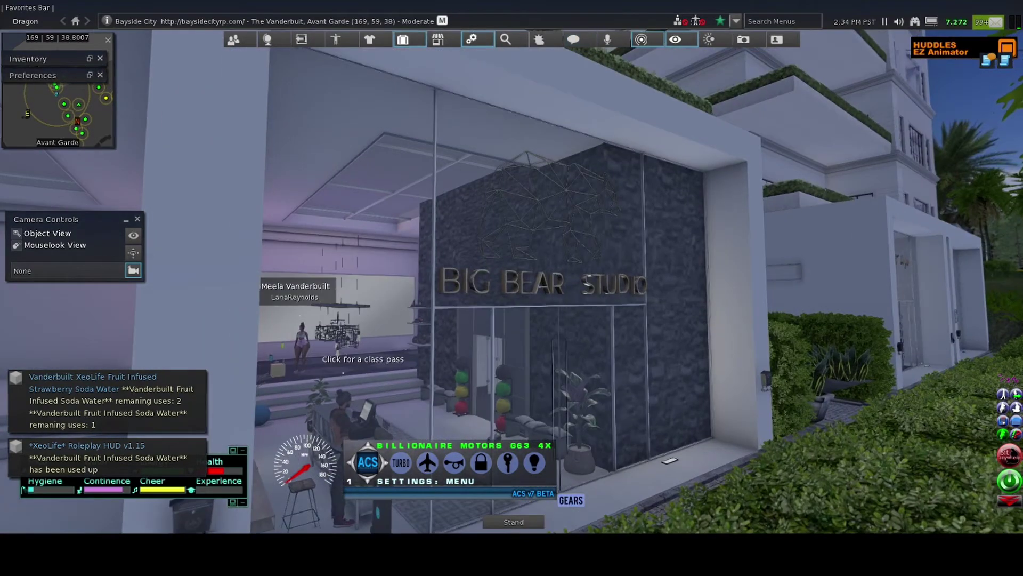
left_click_drag(560, 281, 447, 288)
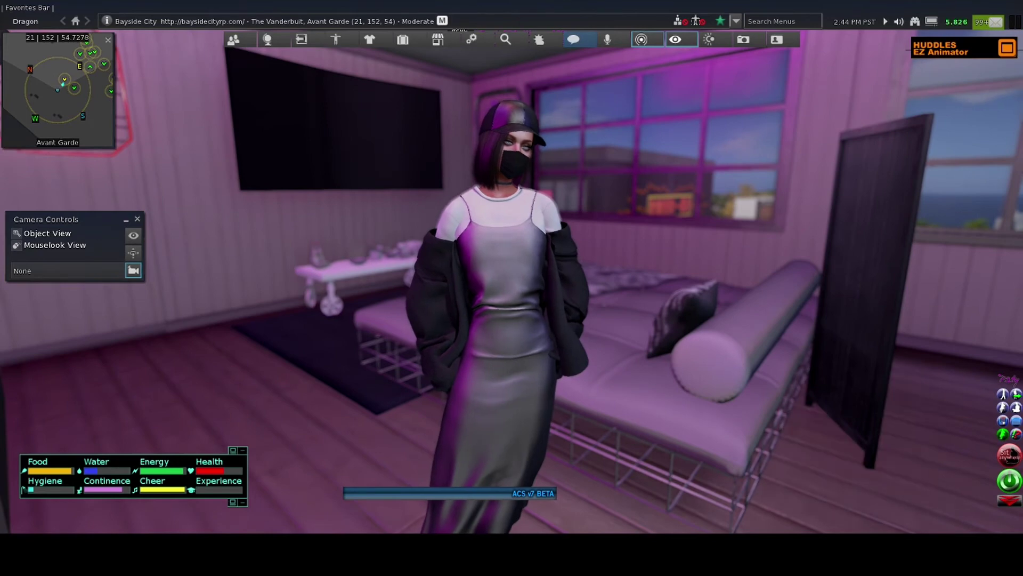
scroll(510, 271, "up", 1)
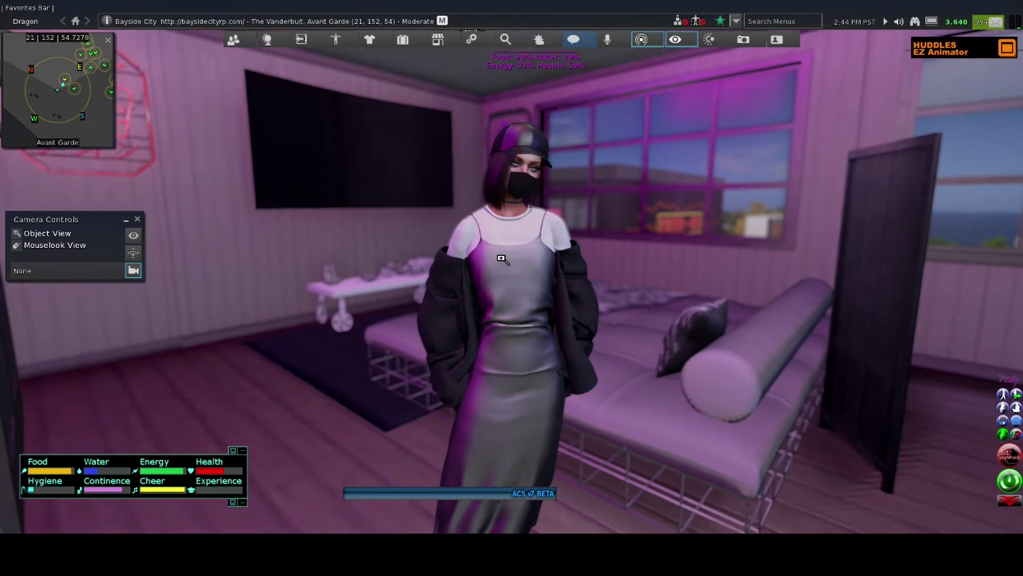